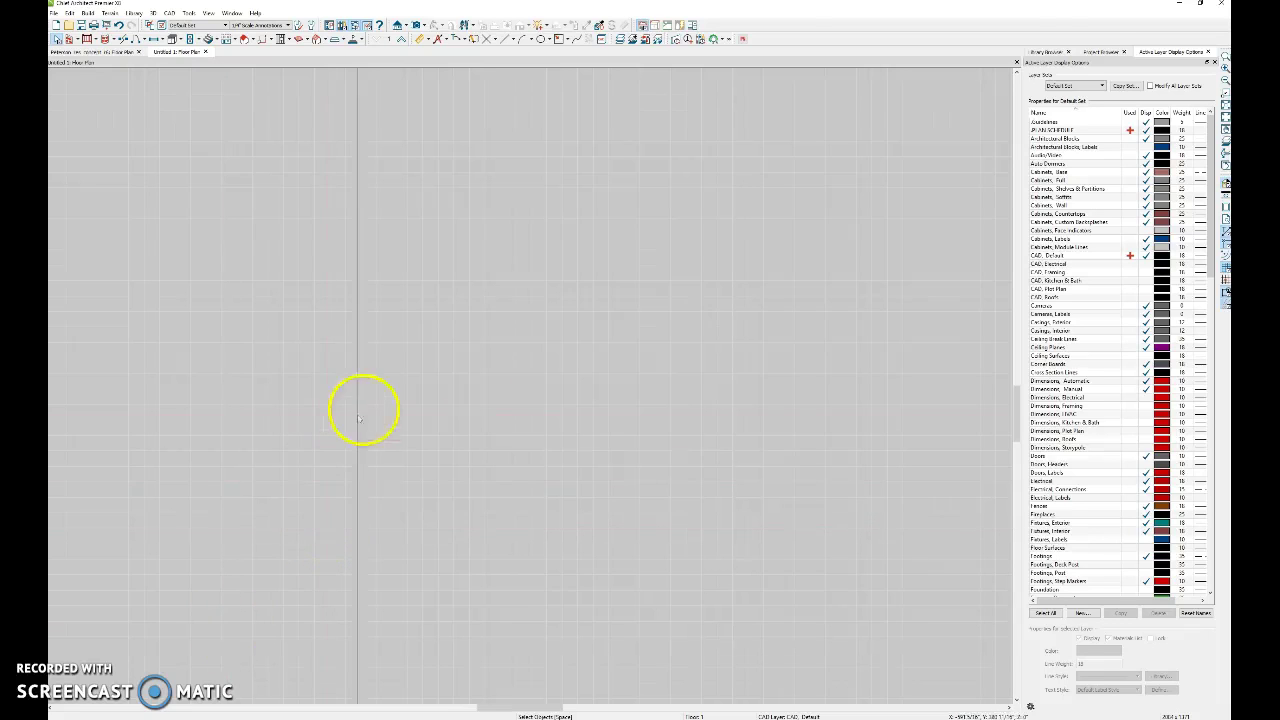
Show the saved-items library and delete the stray lines around the test 1 outline
click(1045, 52)
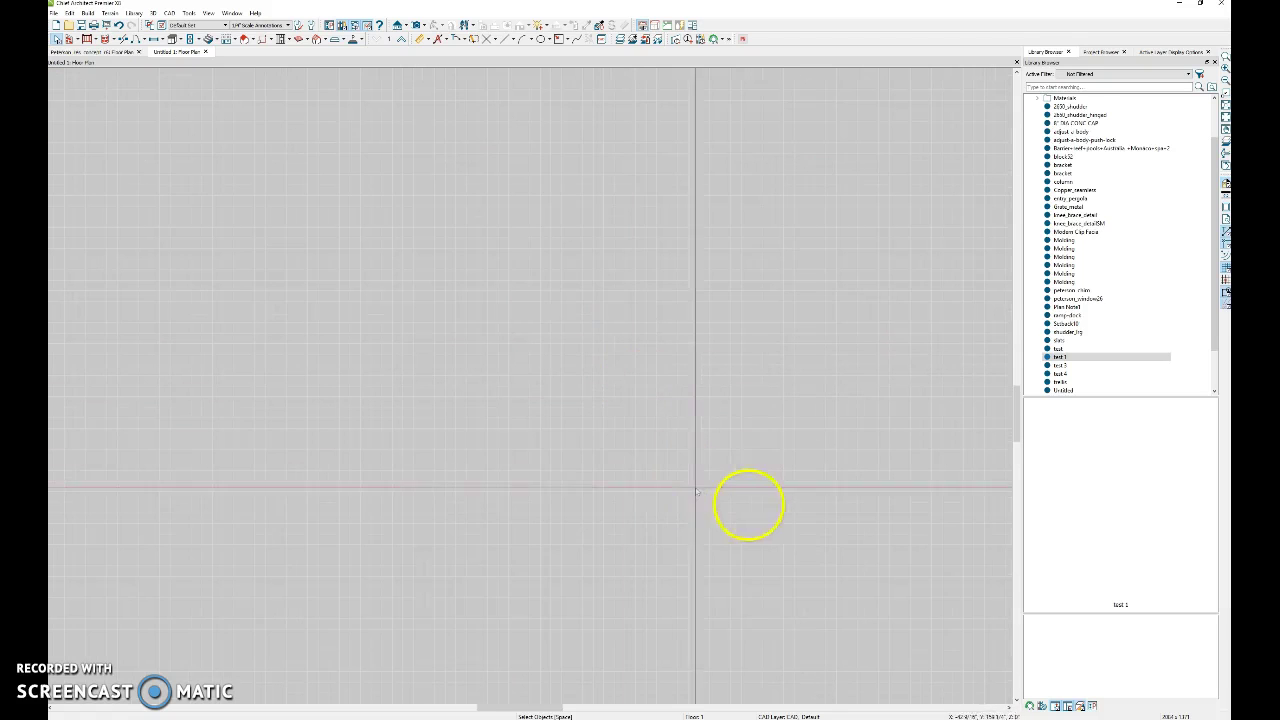
drag(829, 533, 243, 206)
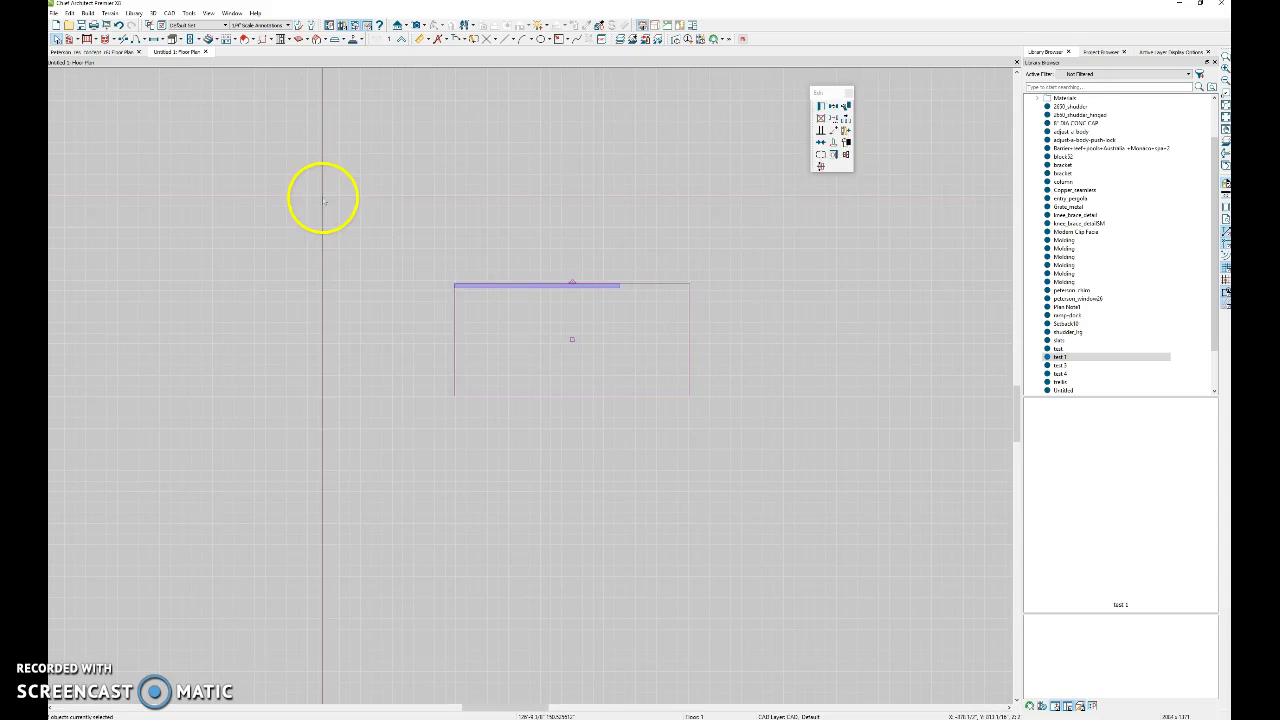
key(Delete)
mouse_move(360, 212)
mouse_down()
mouse_move(789, 491)
mouse_move(478, 325)
mouse_up()
key(Delete)
drag(351, 214, 818, 503)
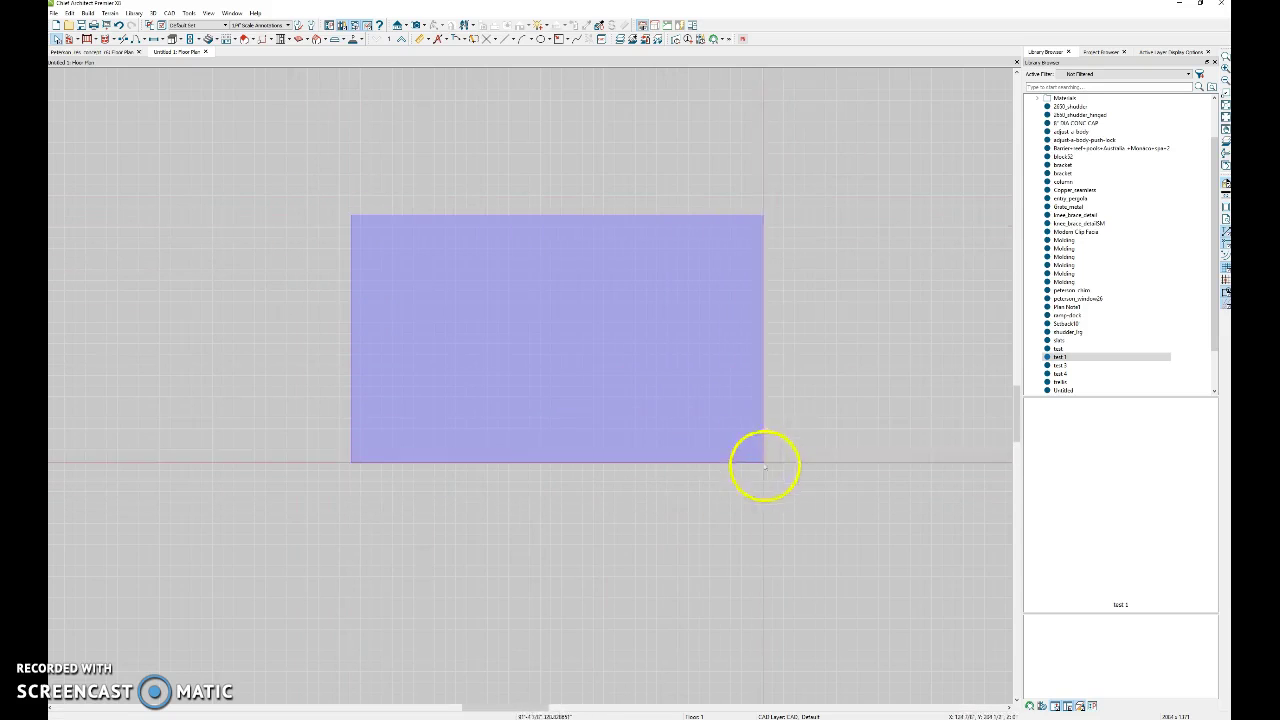
key(Delete)
drag(786, 462, 382, 252)
scroll(429, 271, down, 2)
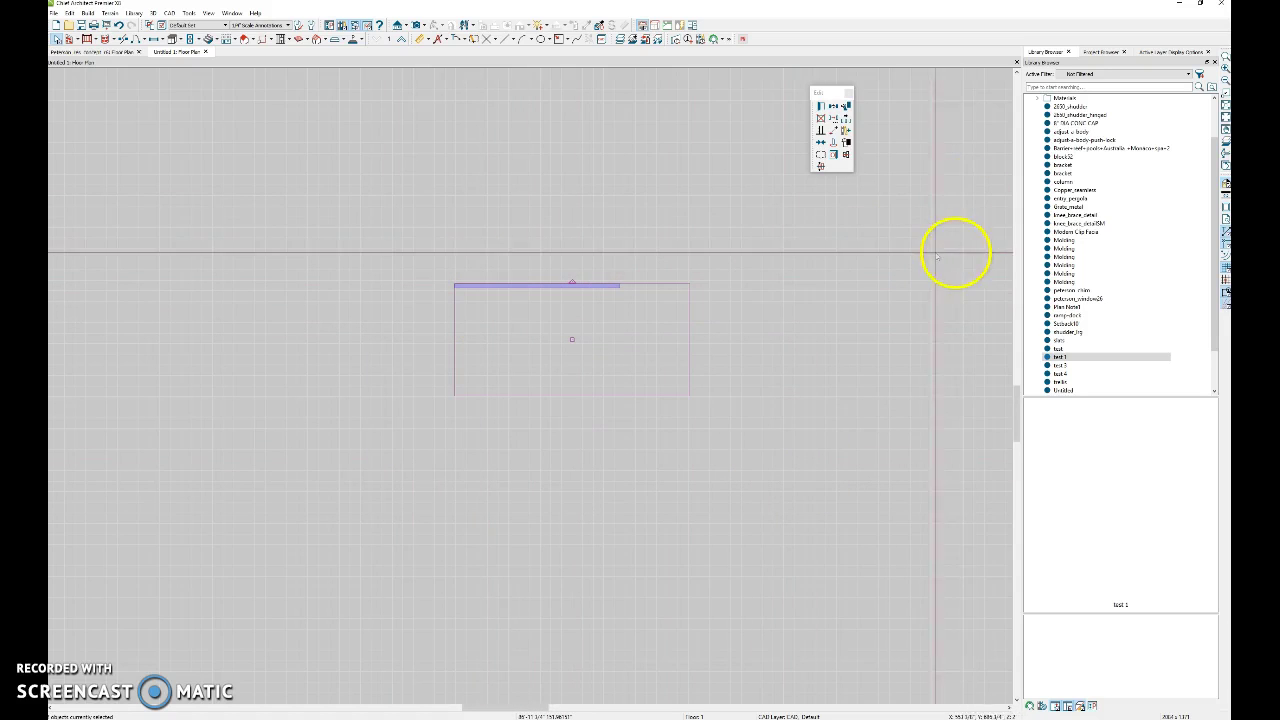
scroll(1060, 190, up, 2)
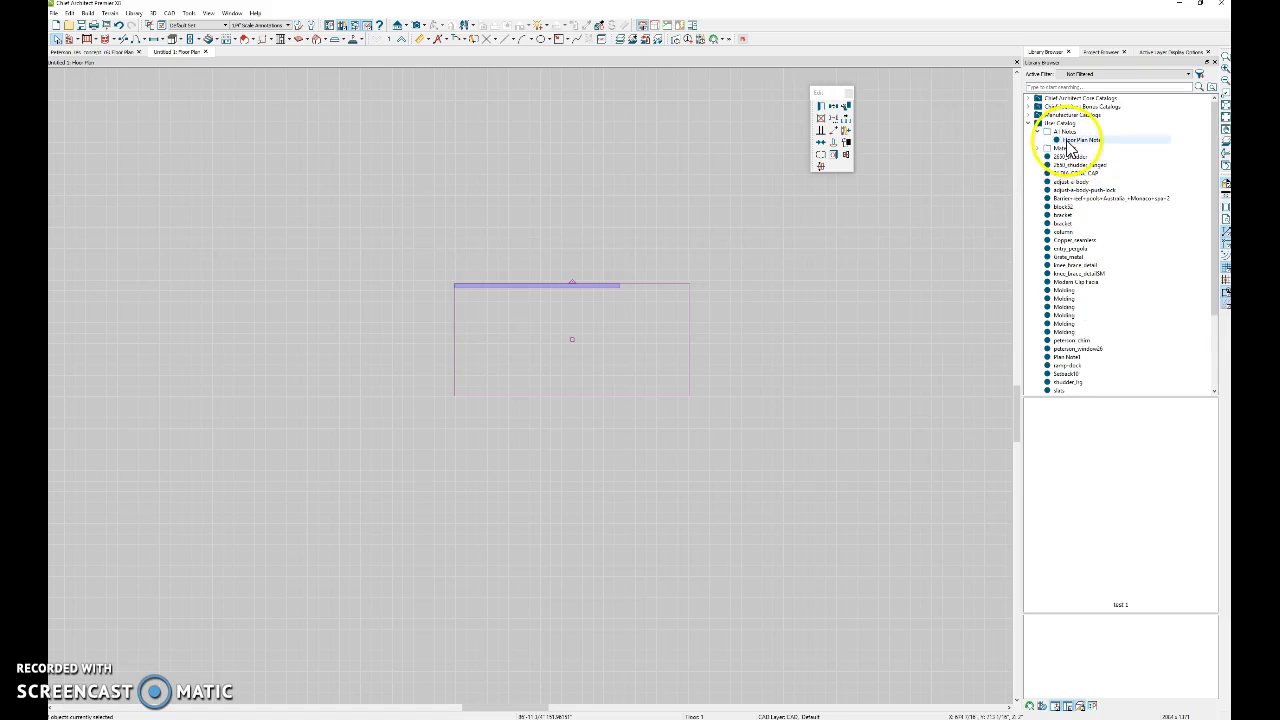
scroll(640, 400, up, 3)
scroll(560, 330, up, 2)
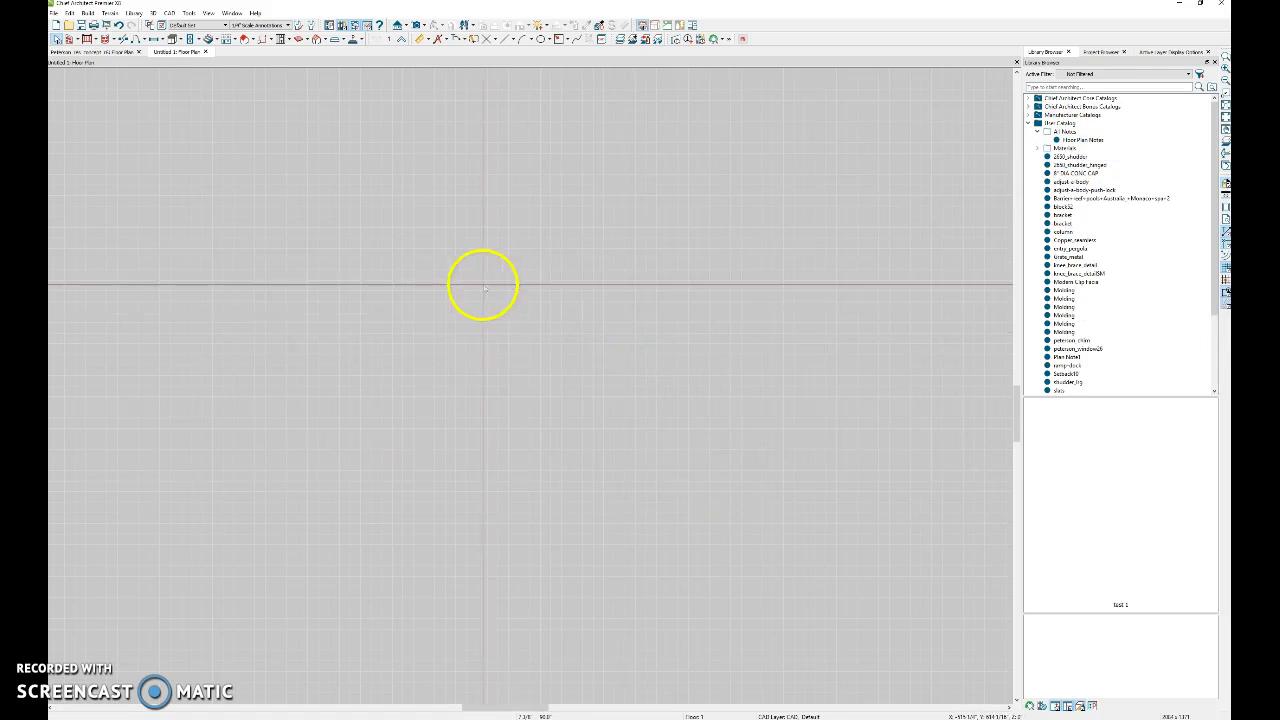
scroll(431, 281, down, 2)
scroll(646, 343, up, 2)
scroll(743, 457, down, 2)
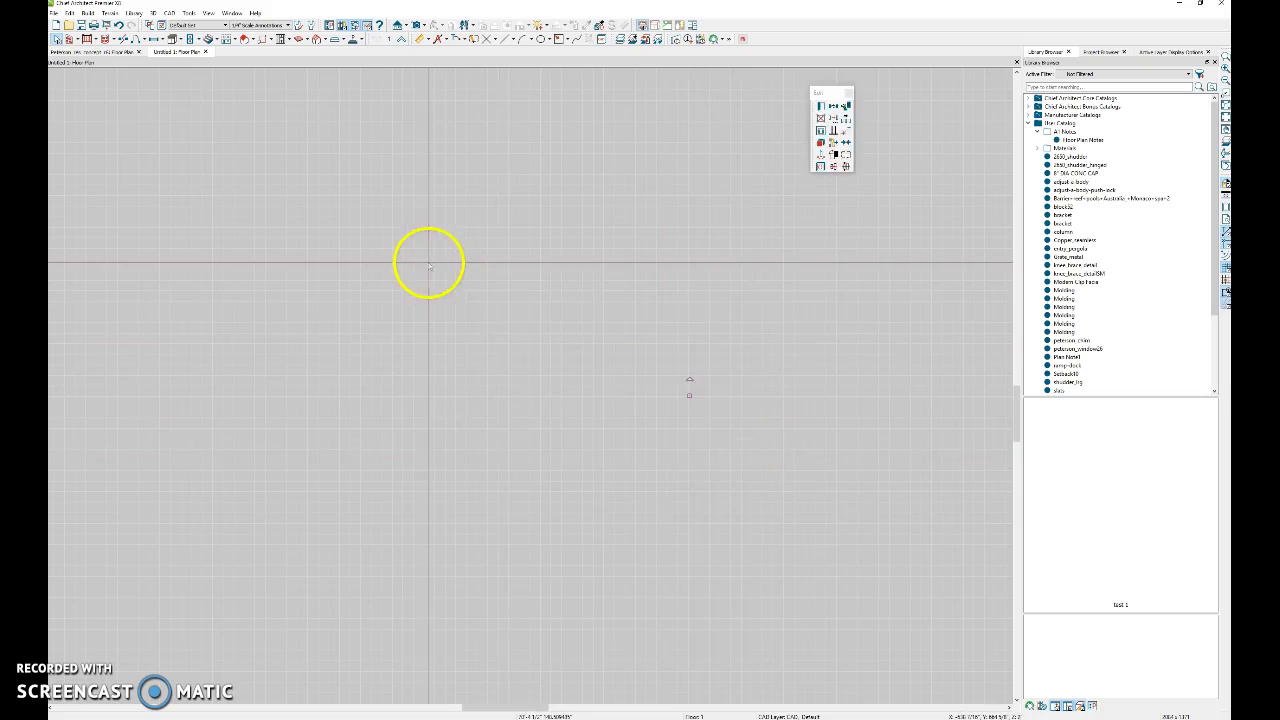
scroll(429, 263, up, 2)
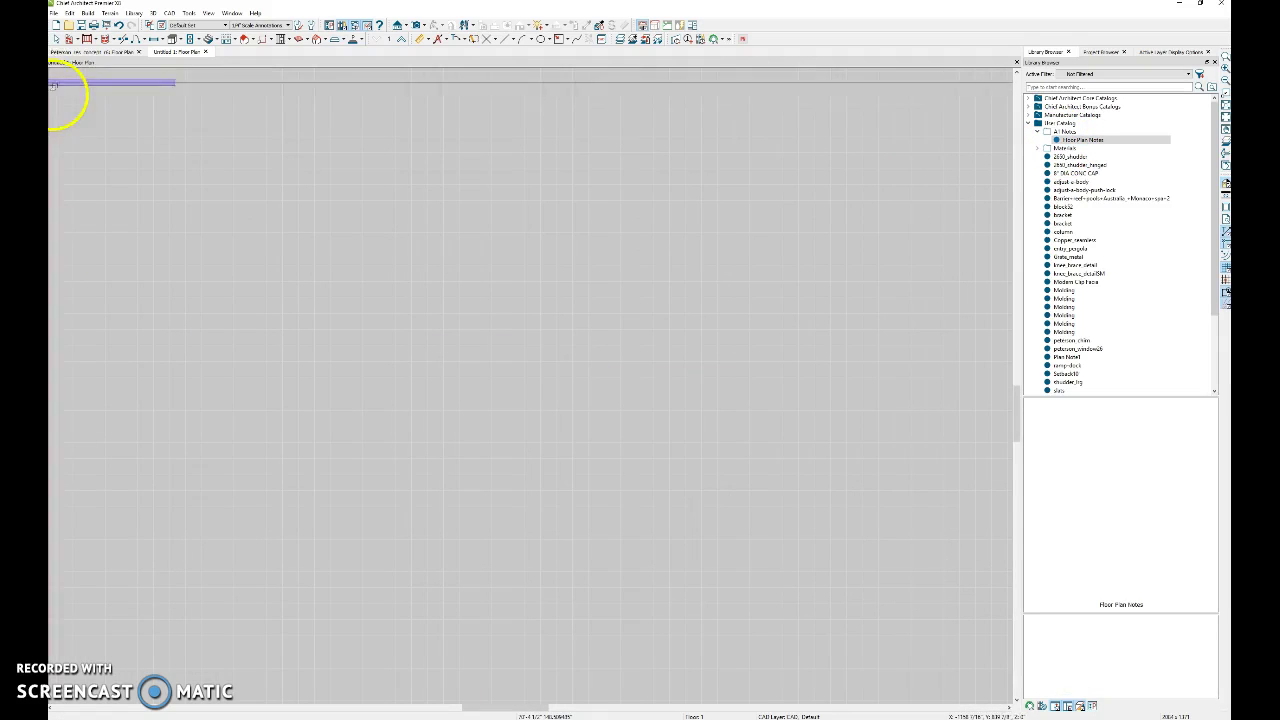
Drop the Floor Plan Notes item into the plan and select the placed block
click(630, 403)
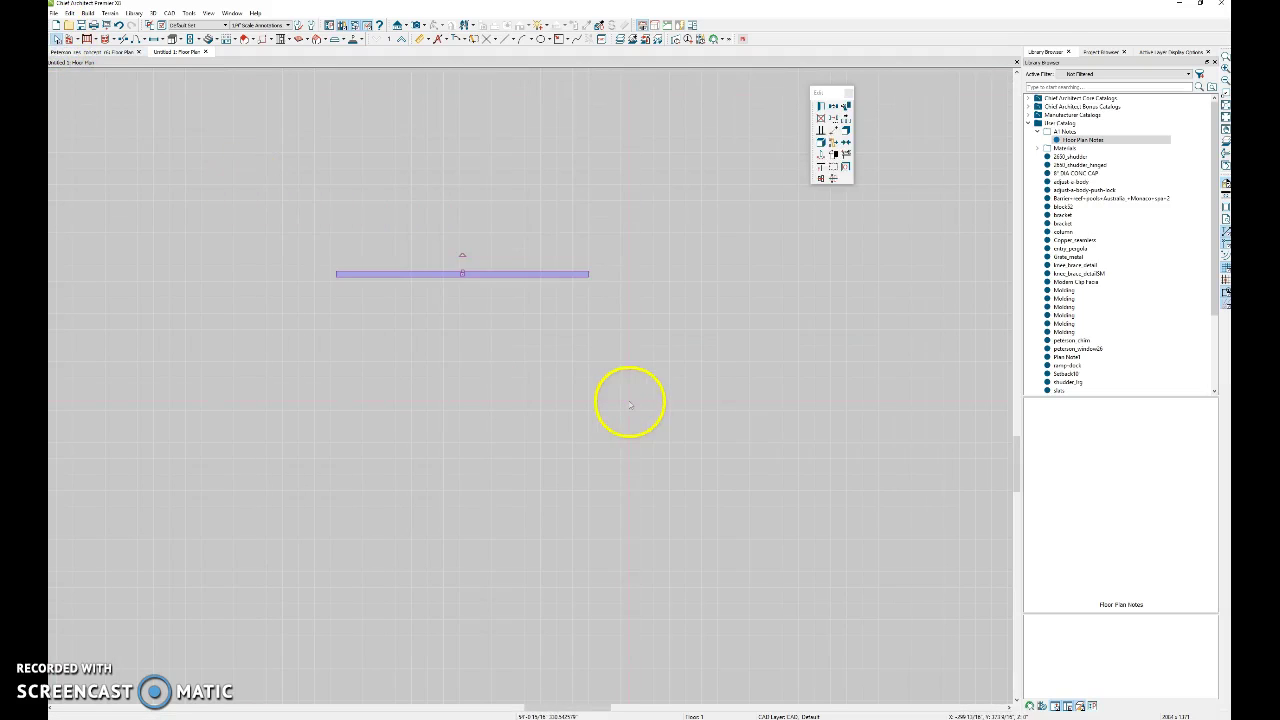
click(848, 137)
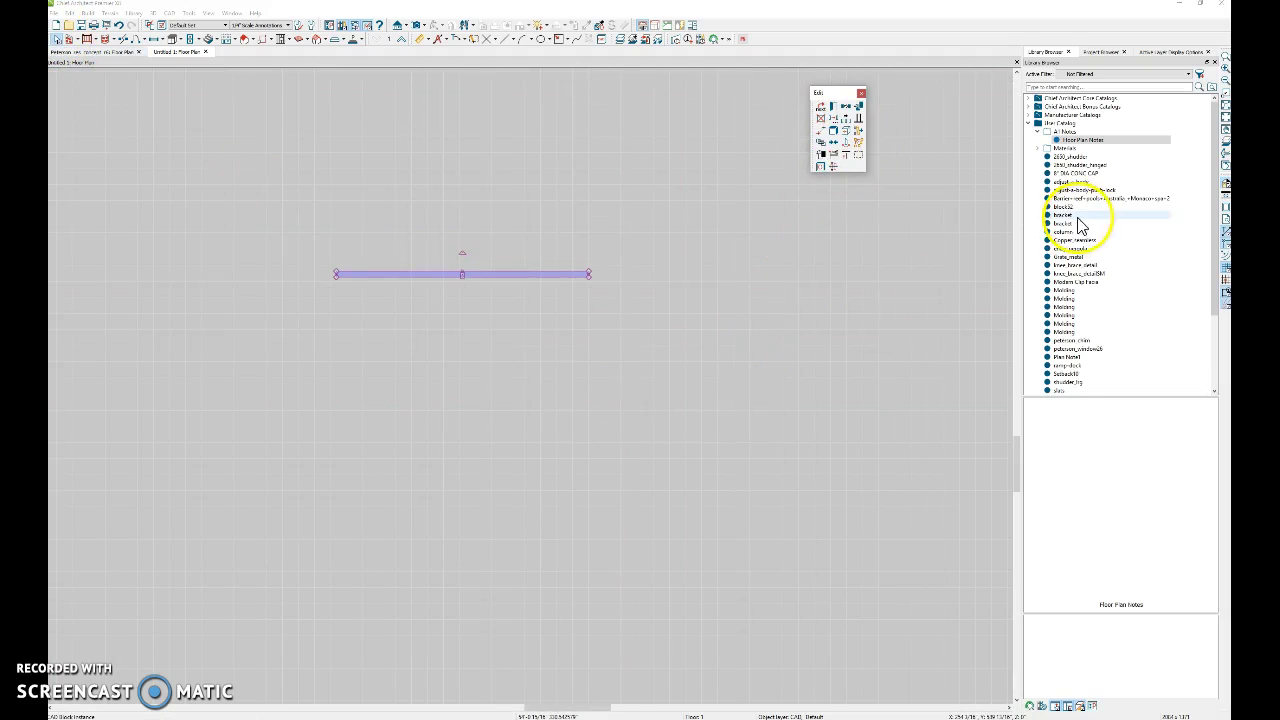
scroll(1080, 340, down, 4)
Preview test 3 and test 1, then place the test 4 item in the plan
click(1078, 318)
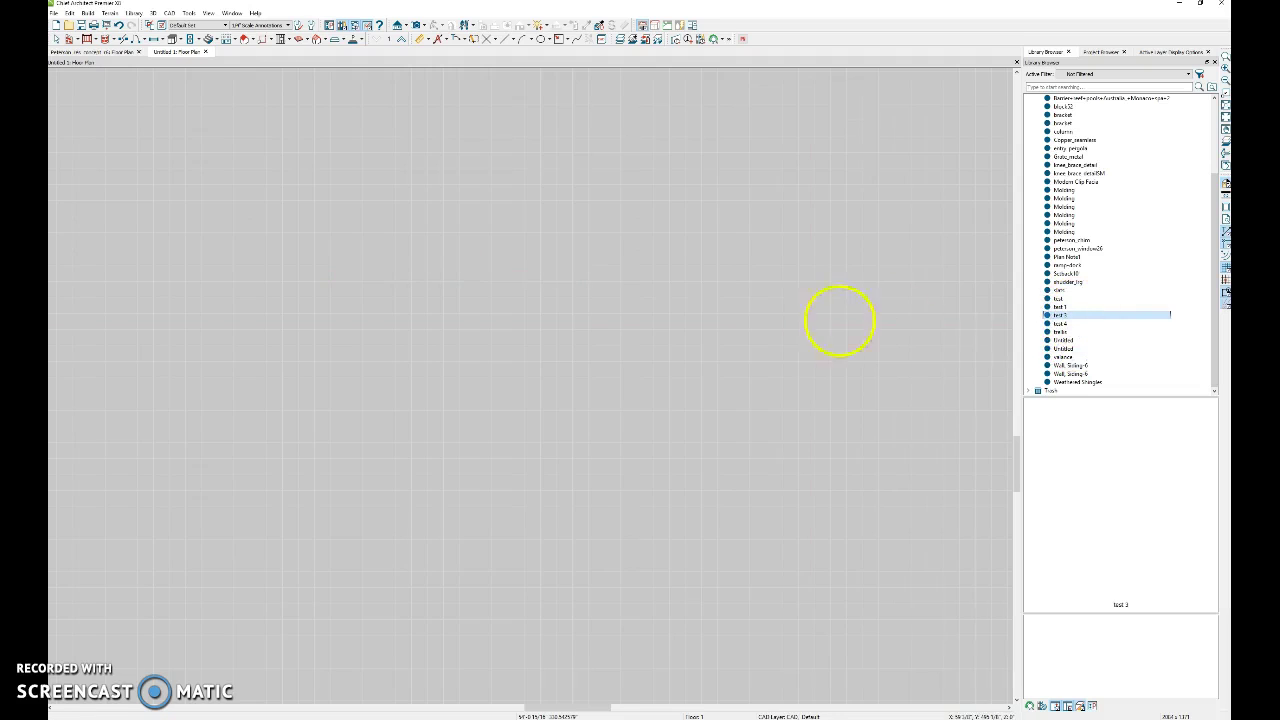
click(1059, 308)
click(1058, 324)
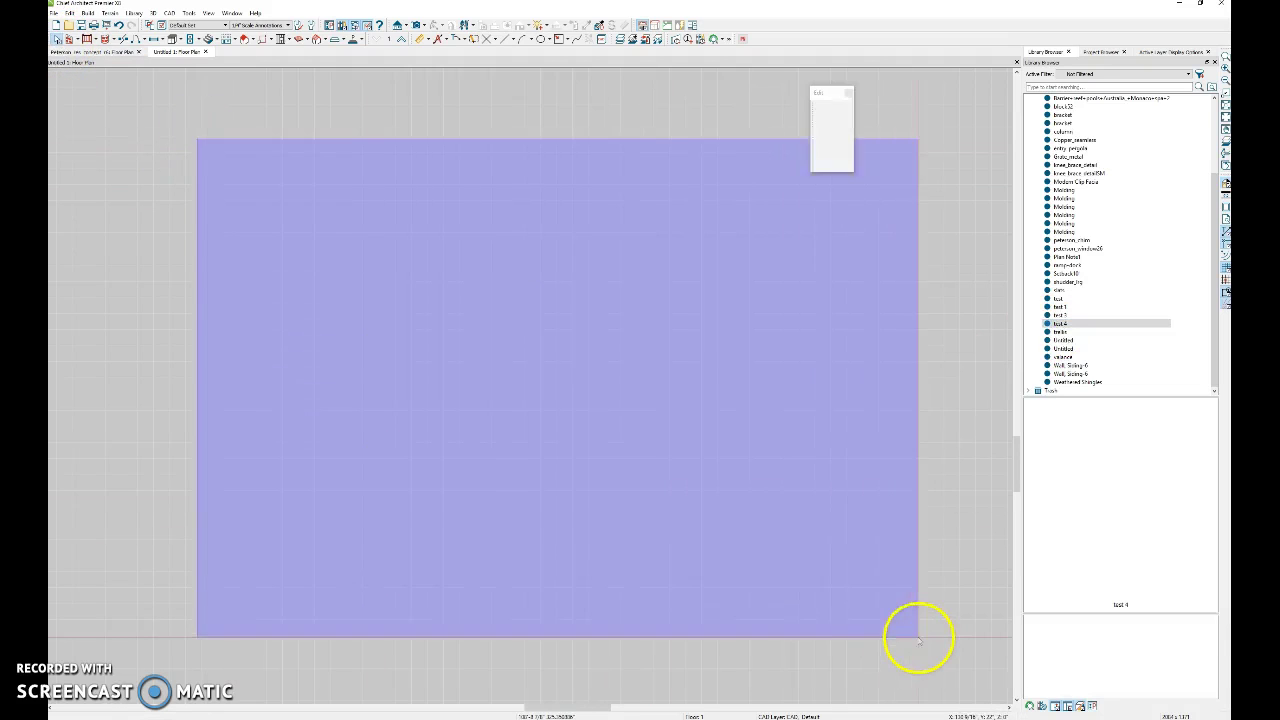
drag(183, 156, 914, 634)
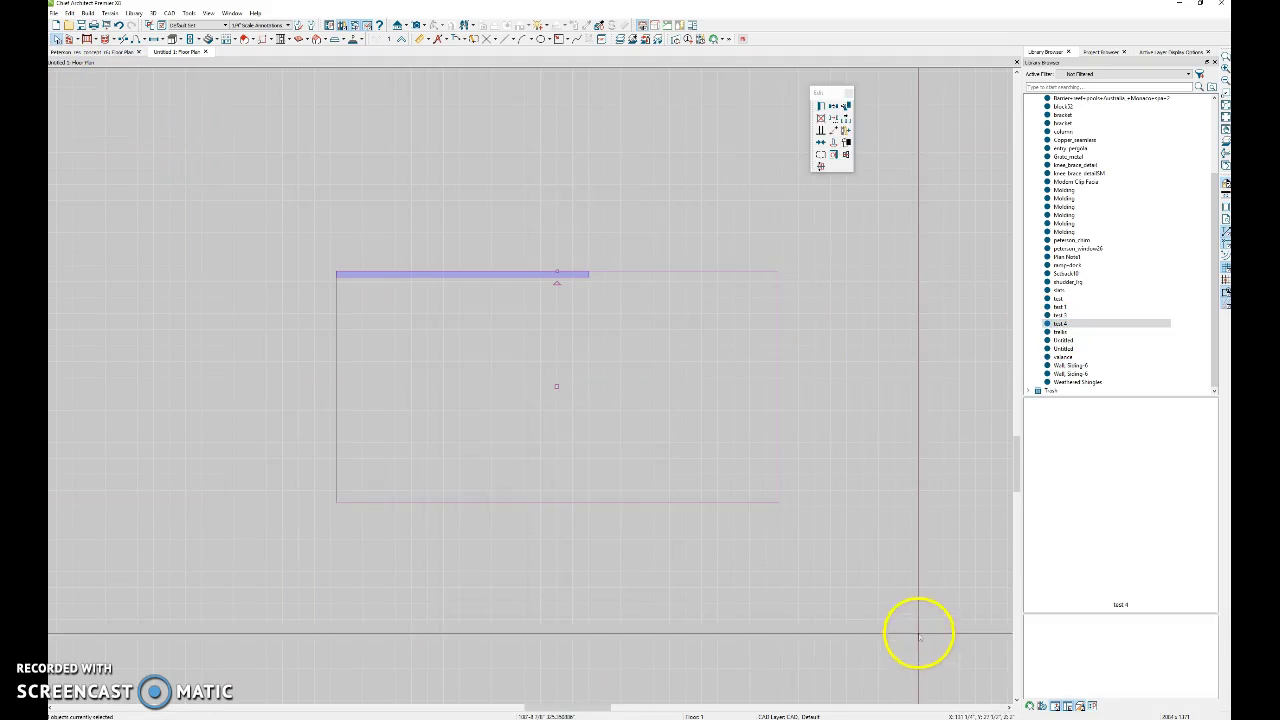
click(713, 453)
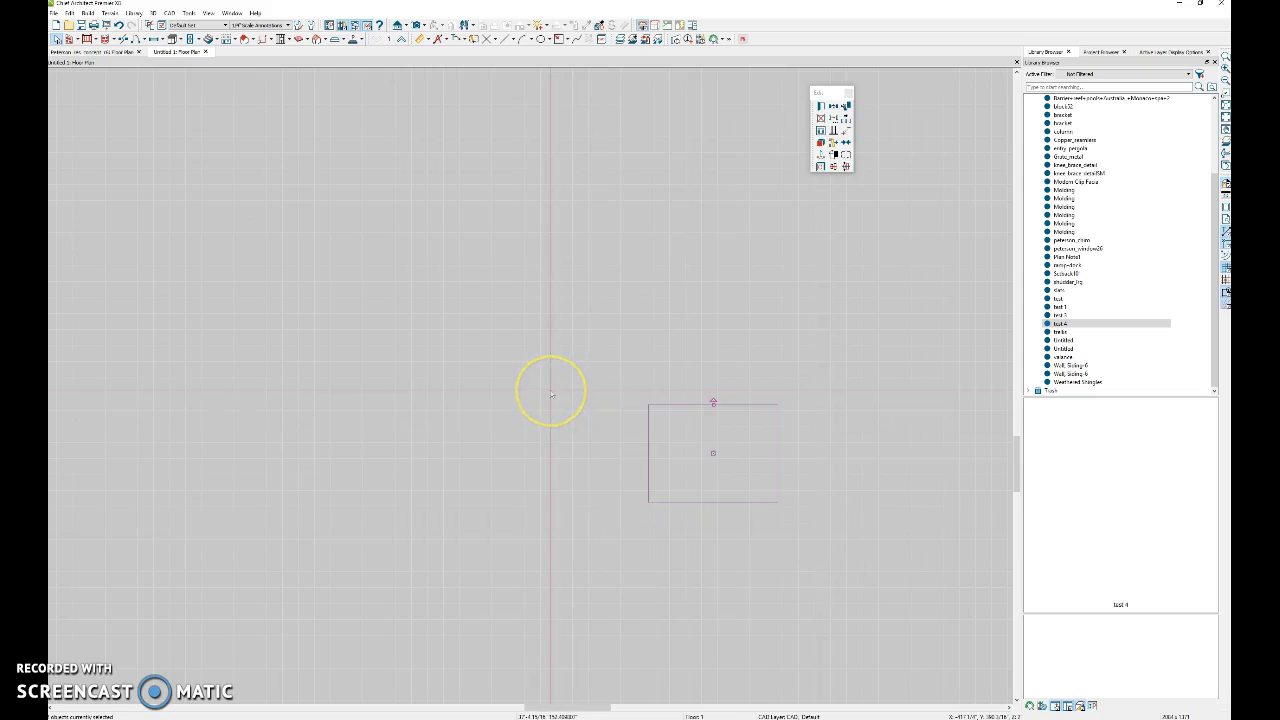
Check the placed test 4 item's layer, PLAN SCHEMATIC, in its specification settings
double_click(508, 386)
click(358, 313)
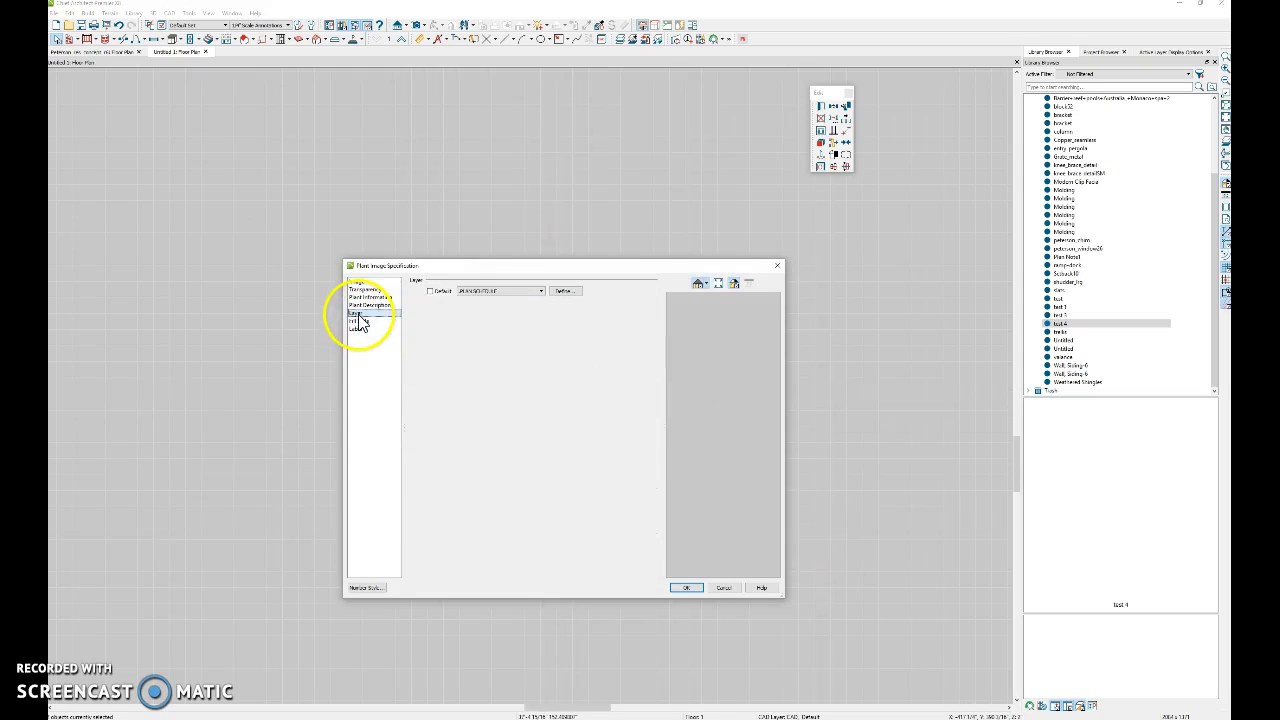
click(724, 587)
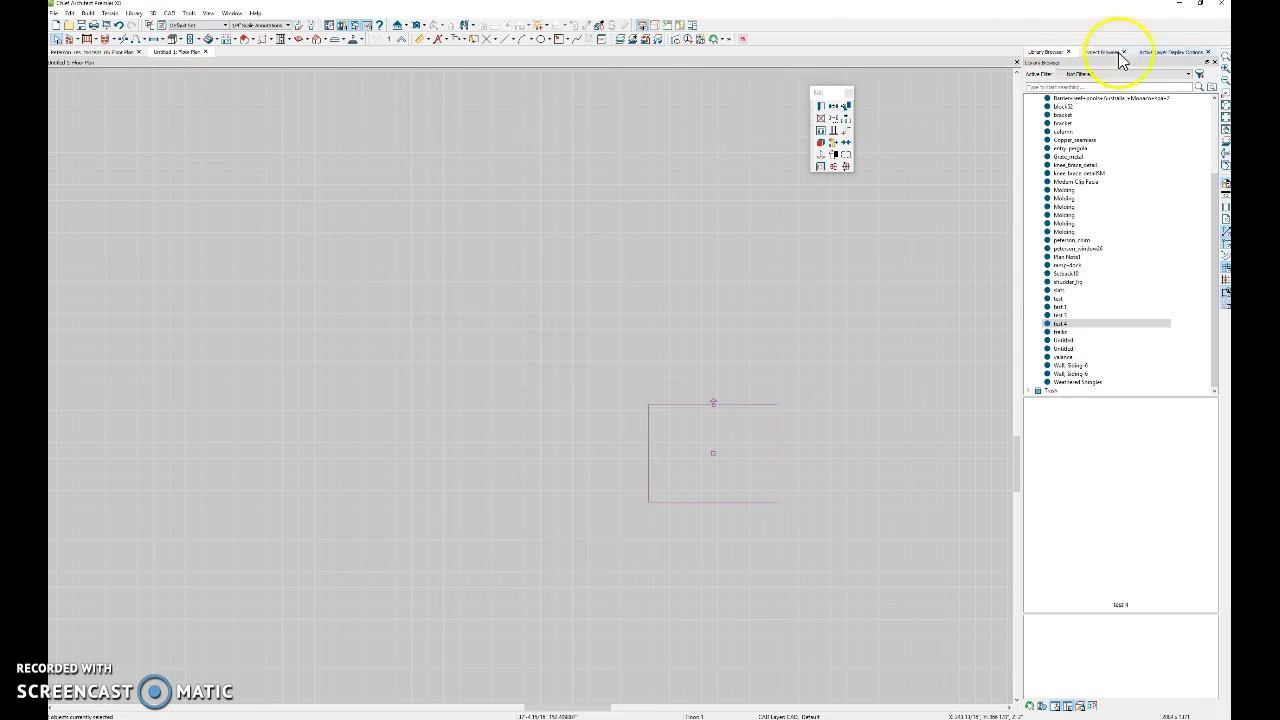
Show Active Layer Display Options and delete the Floor Plan Notes line from the plan
click(1170, 52)
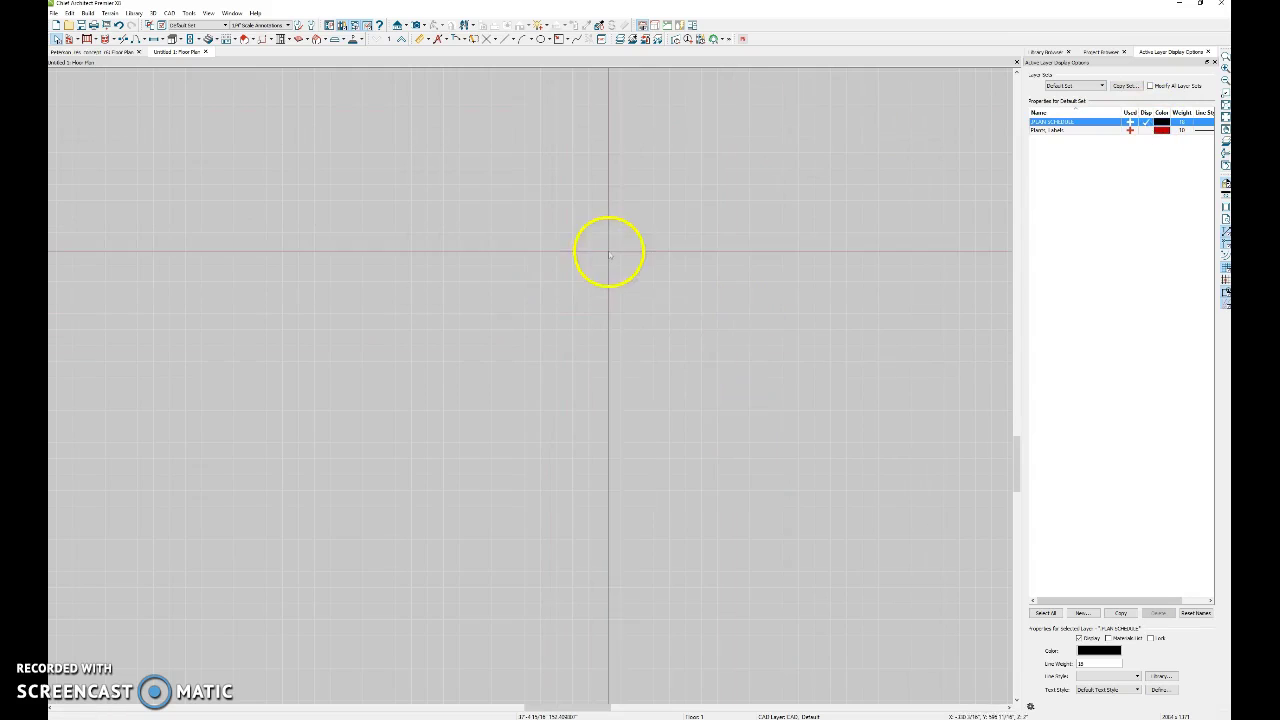
click(529, 257)
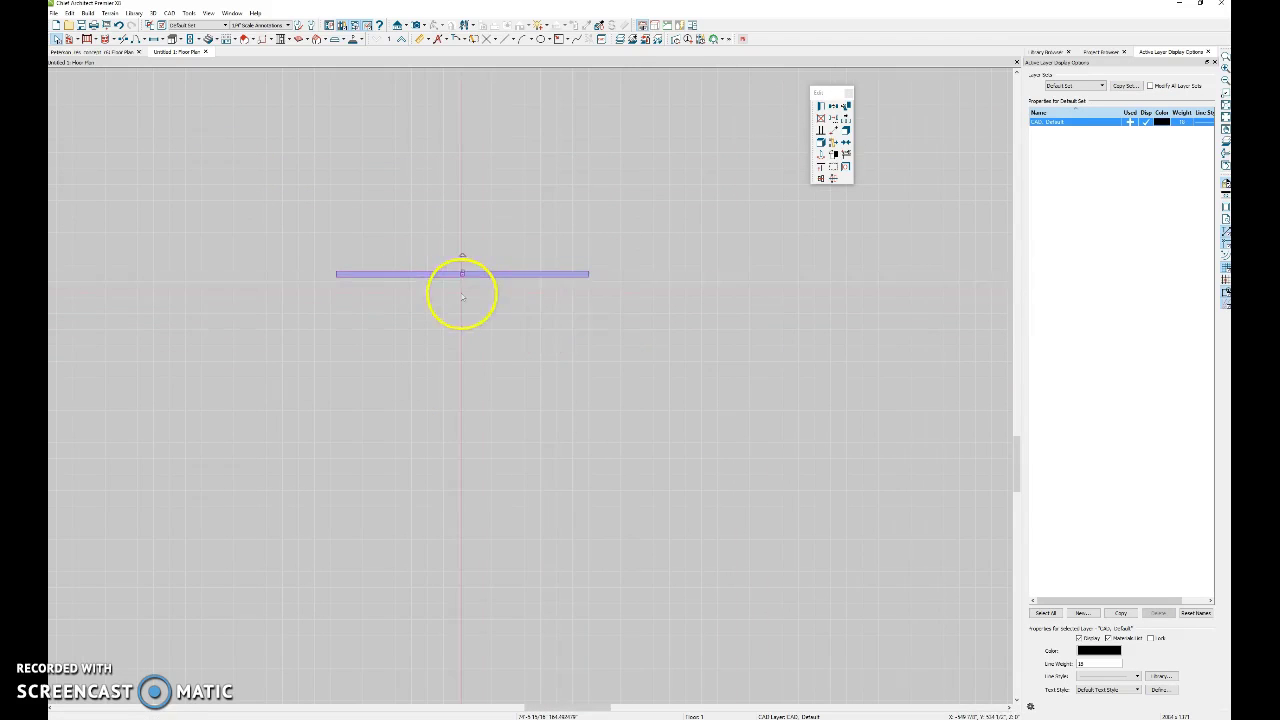
scroll(462, 296, up, 1)
scroll(462, 290, up, 2)
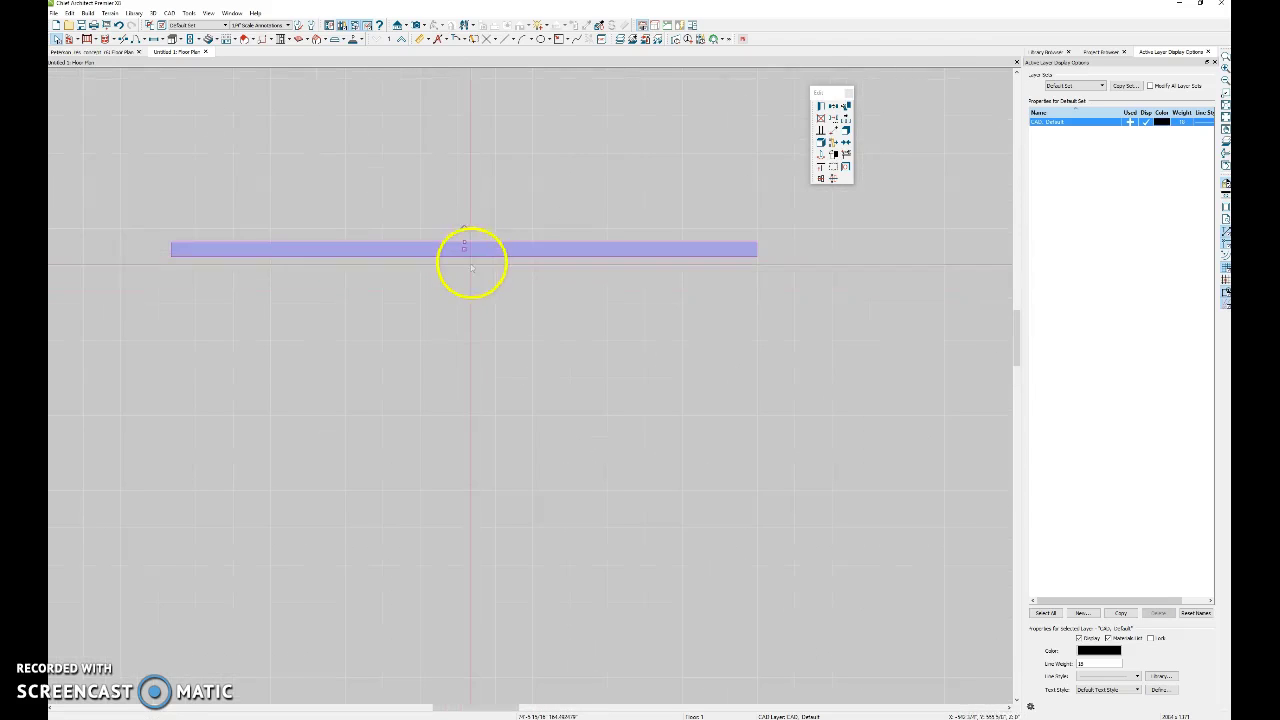
scroll(464, 278, down, 2)
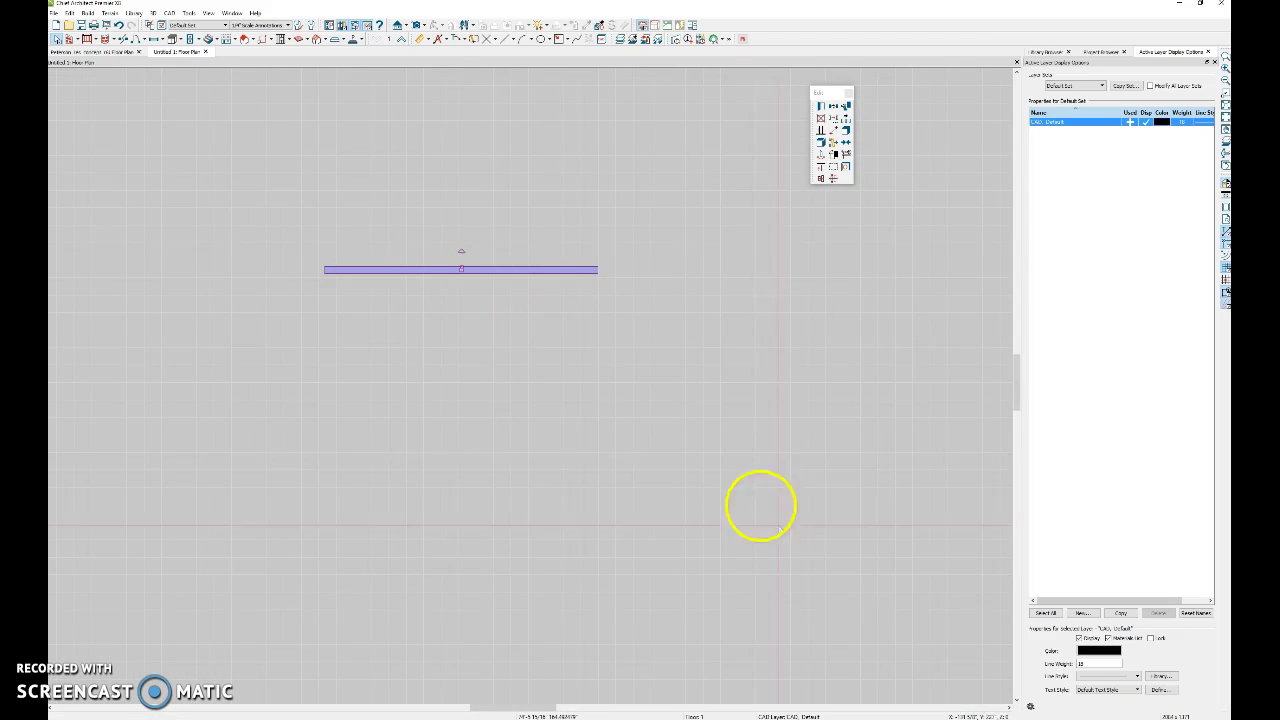
key(Delete)
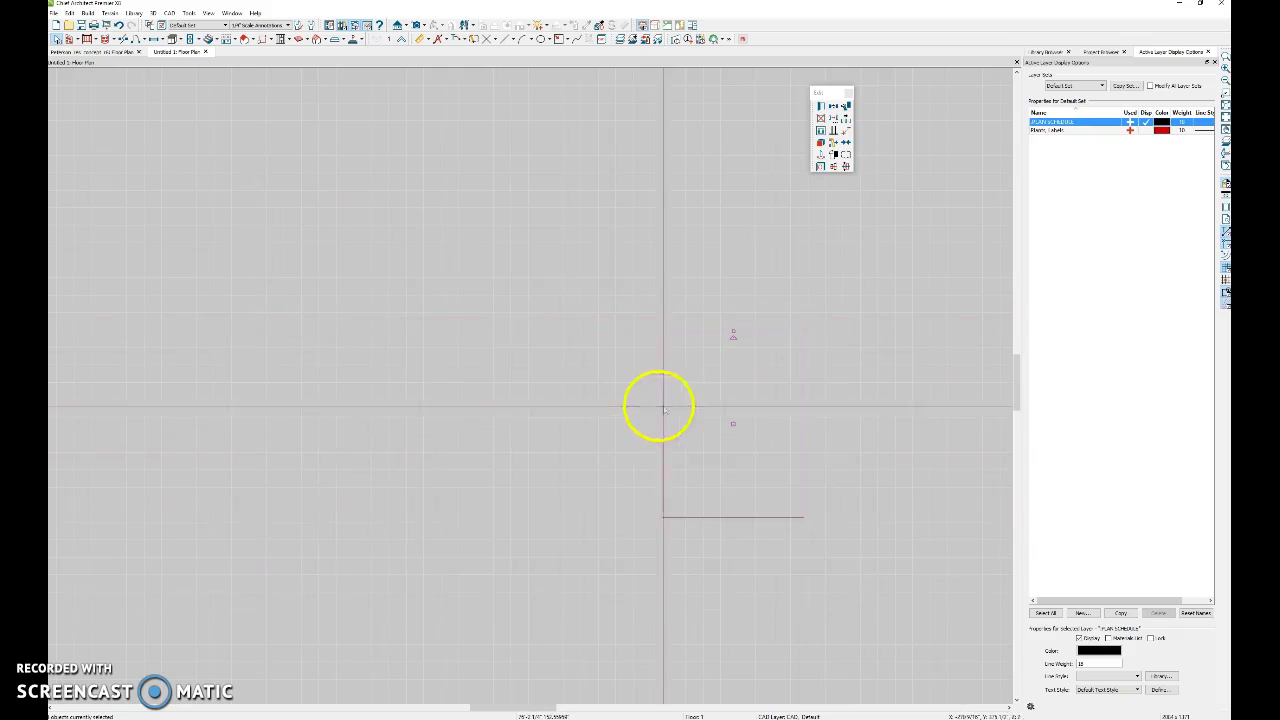